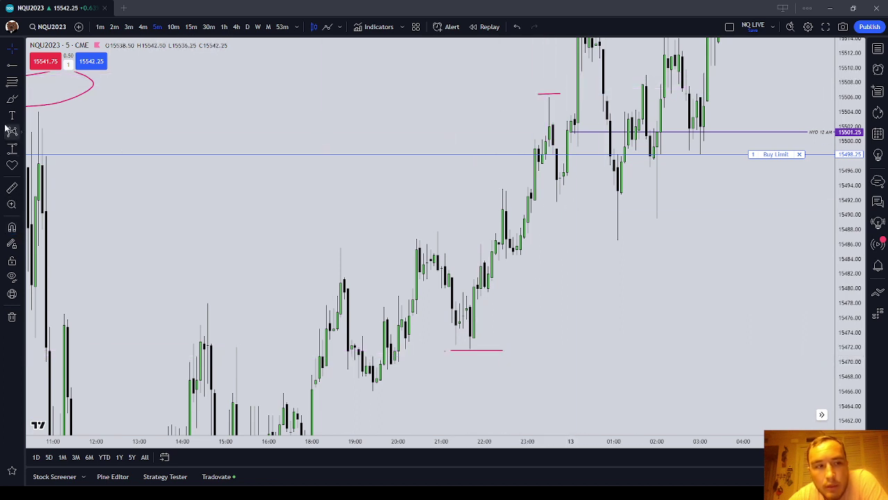
click(15, 102)
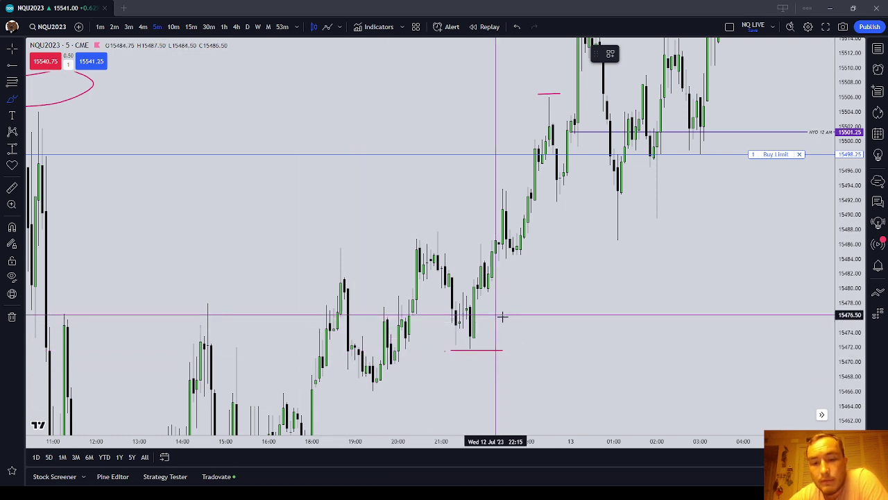
key(Escape)
drag(522, 331, 506, 293)
click(12, 100)
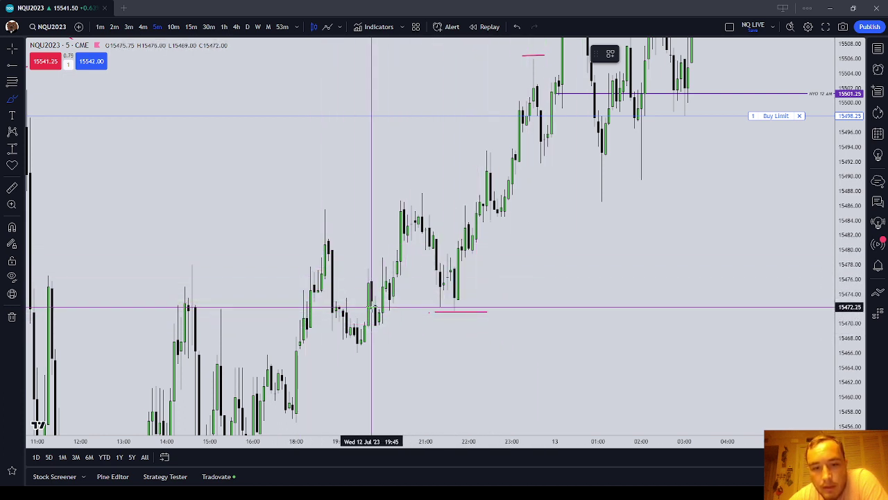
mouse_move(428, 199)
mouse_down()
mouse_move(391, 200)
mouse_move(427, 197)
mouse_up()
drag(458, 301, 476, 308)
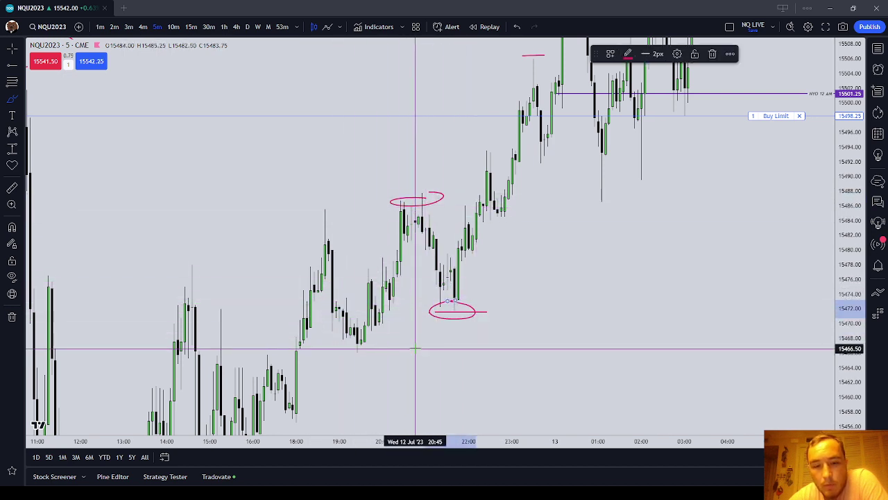
key(Escape)
click(442, 198)
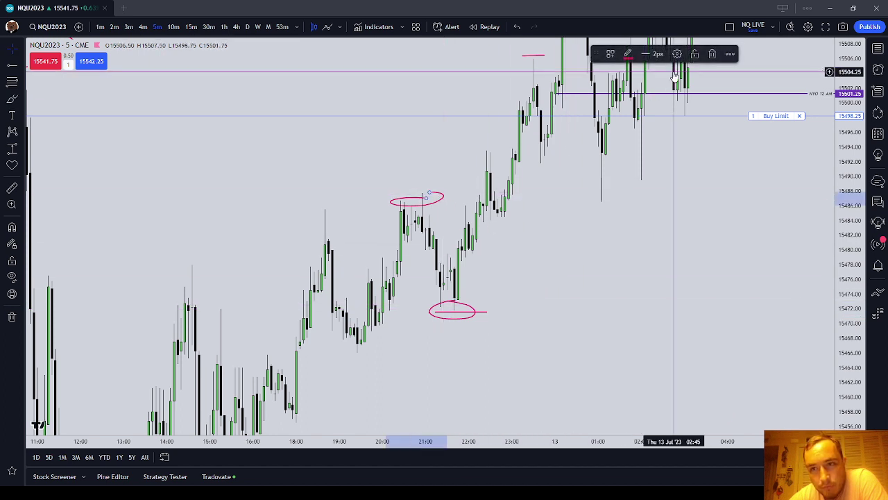
click(711, 54)
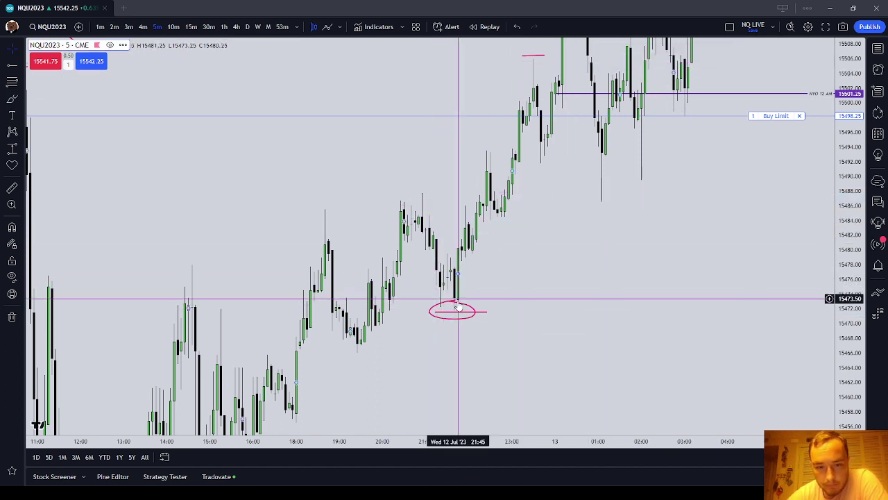
click(475, 295)
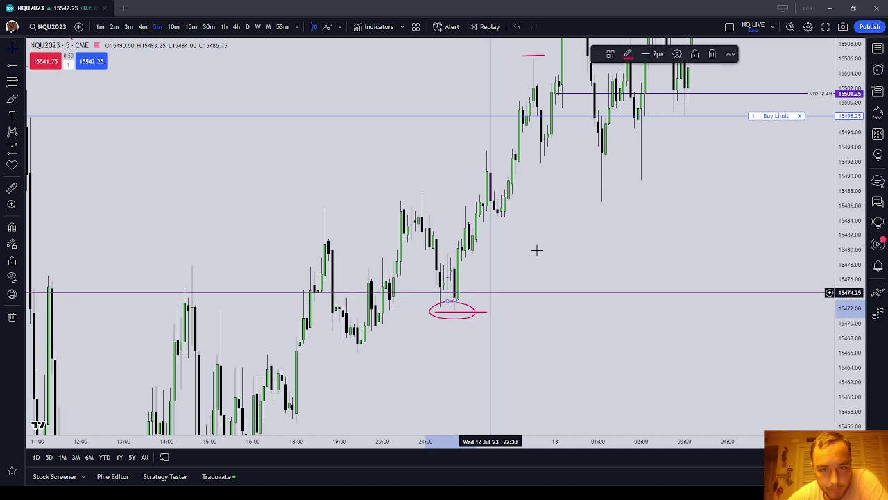
click(712, 54)
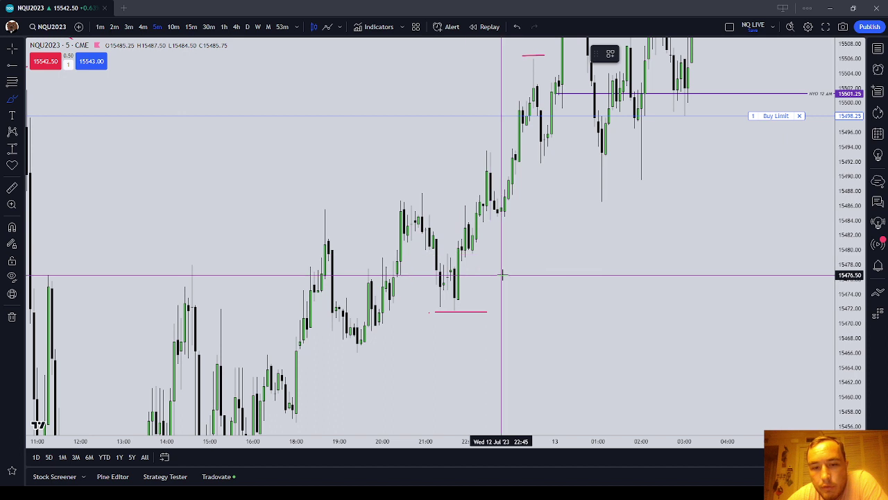
Step: Draw a short red level line on the rally and loop a small wick in red
click(450, 262)
click(479, 262)
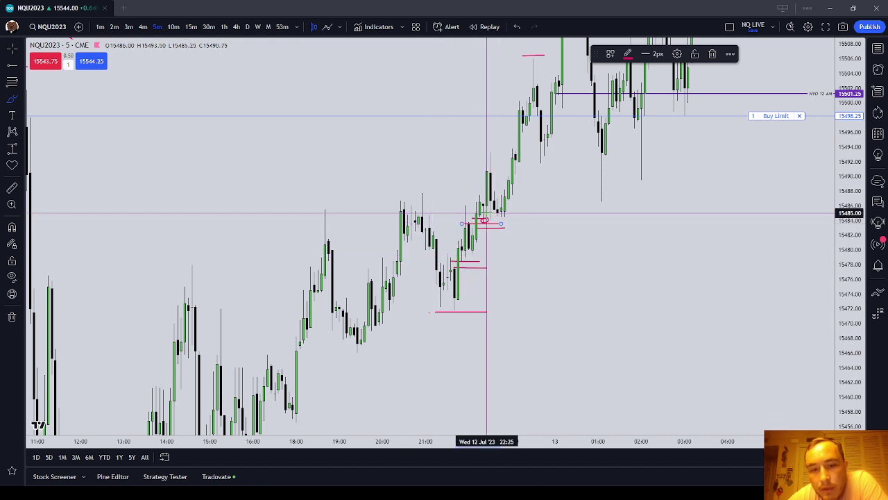
drag(484, 202, 479, 231)
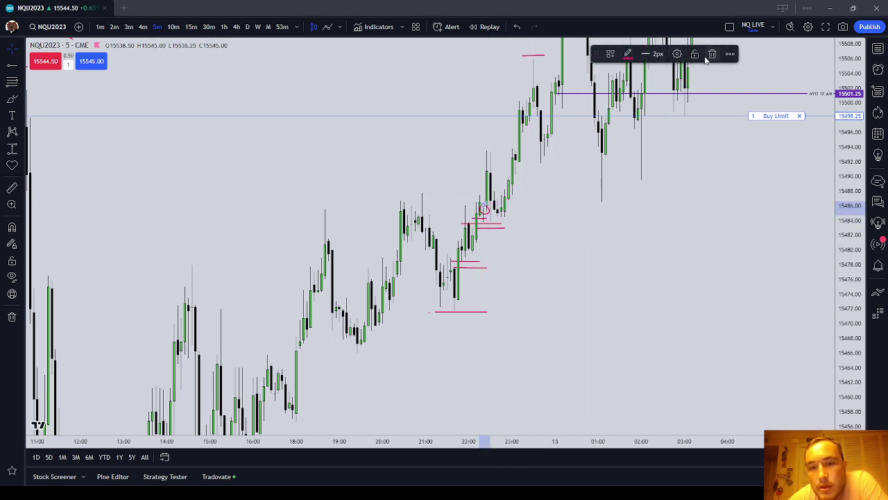
click(565, 199)
drag(519, 219, 515, 240)
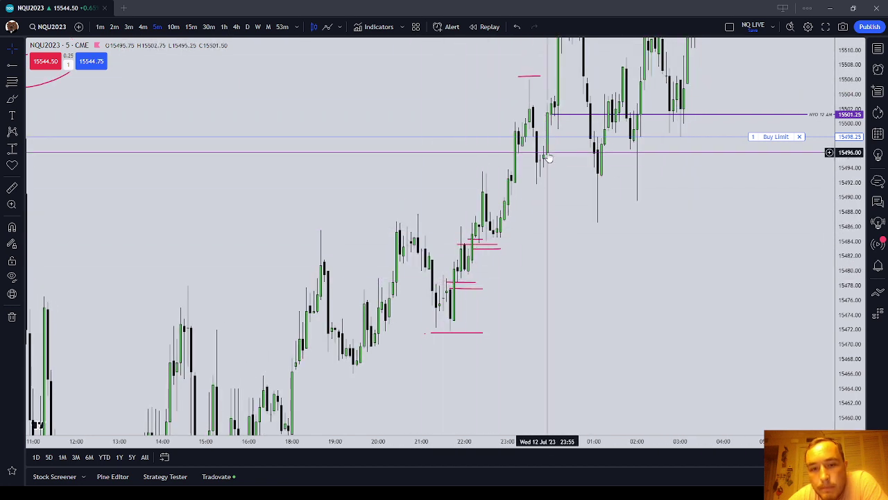
Step: Delete the three extra short red level marks on the rally, including the one above the swing low
scroll(418, 260, down, 3)
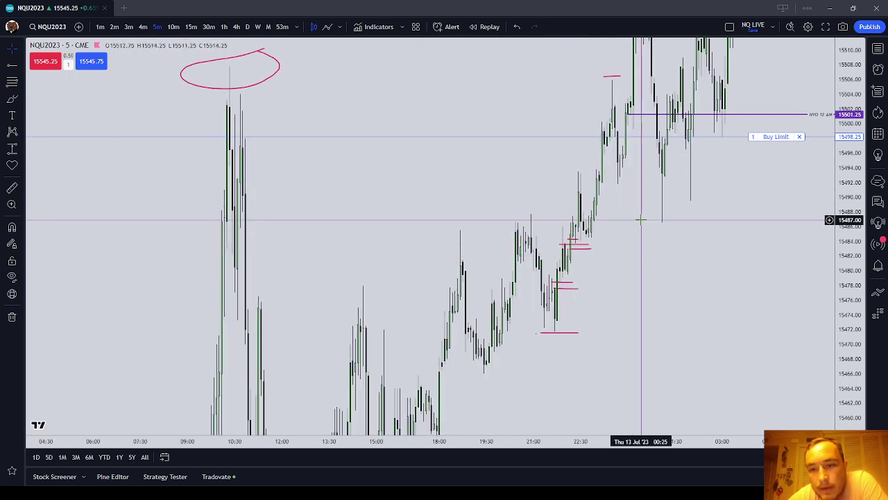
drag(639, 218, 535, 282)
scroll(499, 286, up, 2)
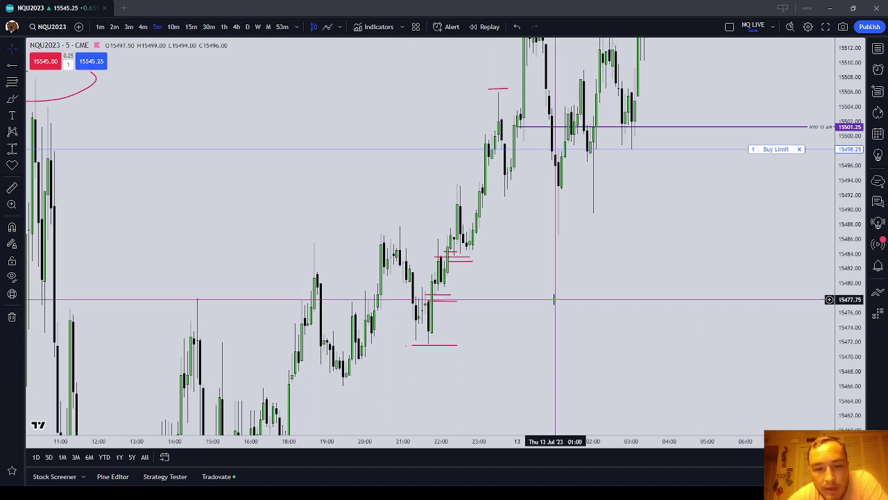
click(465, 259)
click(714, 54)
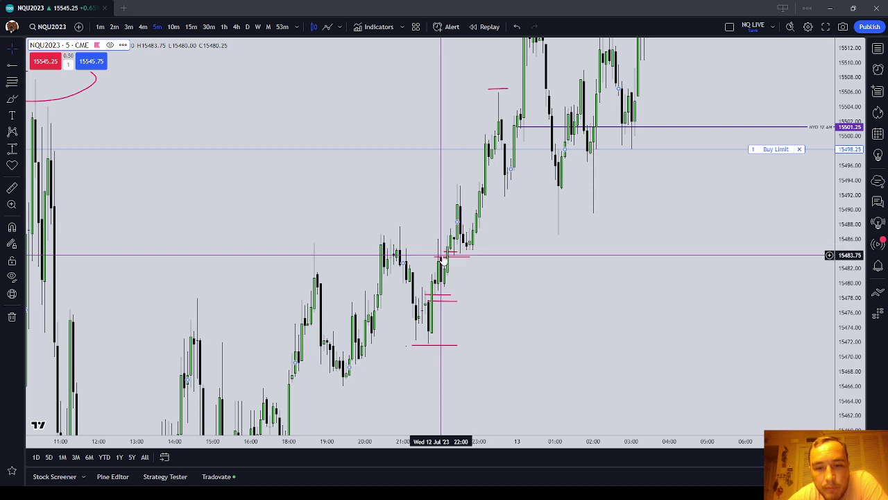
click(455, 258)
click(712, 55)
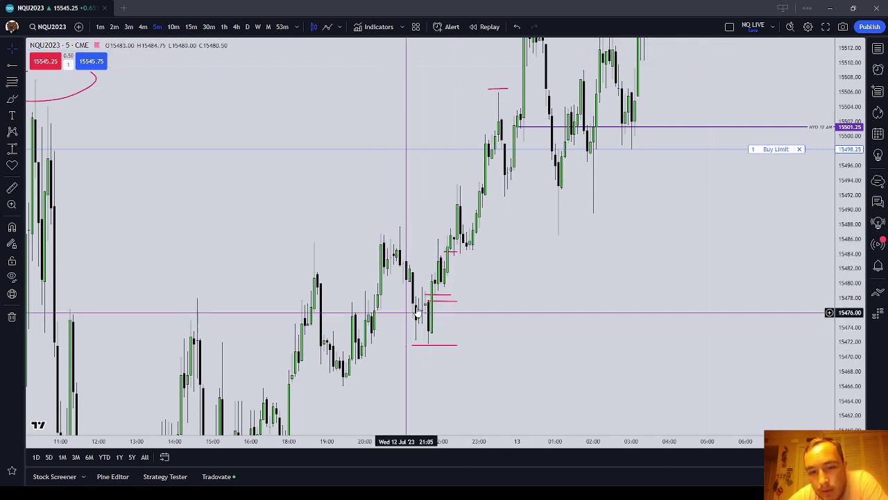
click(445, 301)
click(711, 53)
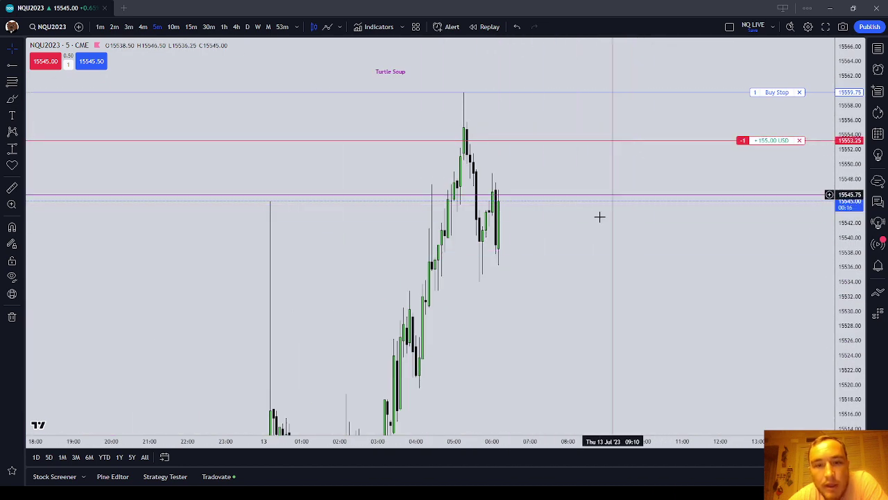
Step: Circle the Turtle Soup high in red with the brush
scroll(535, 243, up, 2)
scroll(479, 153, left, 2)
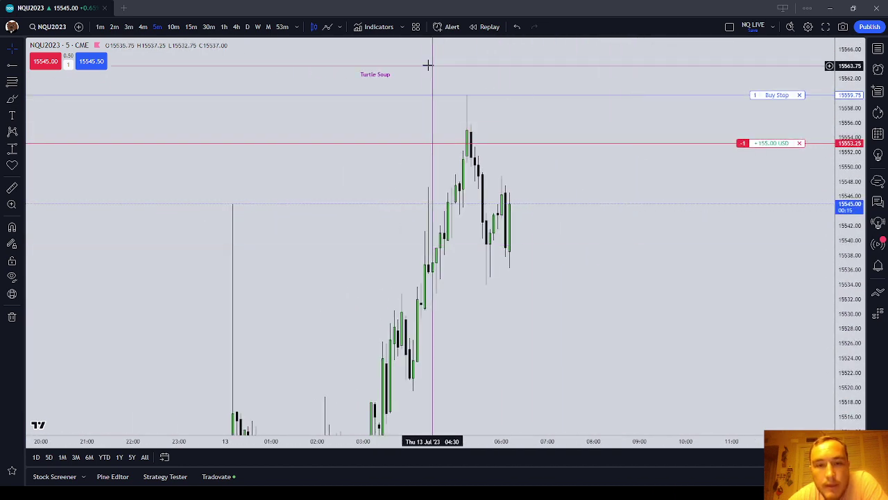
click(12, 98)
click(469, 91)
mouse_move(454, 94)
mouse_down()
mouse_move(463, 102)
mouse_move(477, 95)
mouse_up()
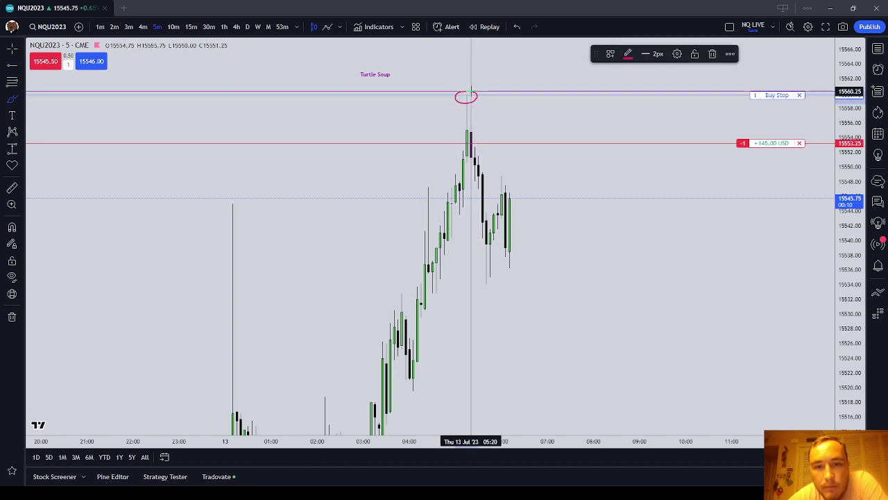
drag(504, 90, 467, 138)
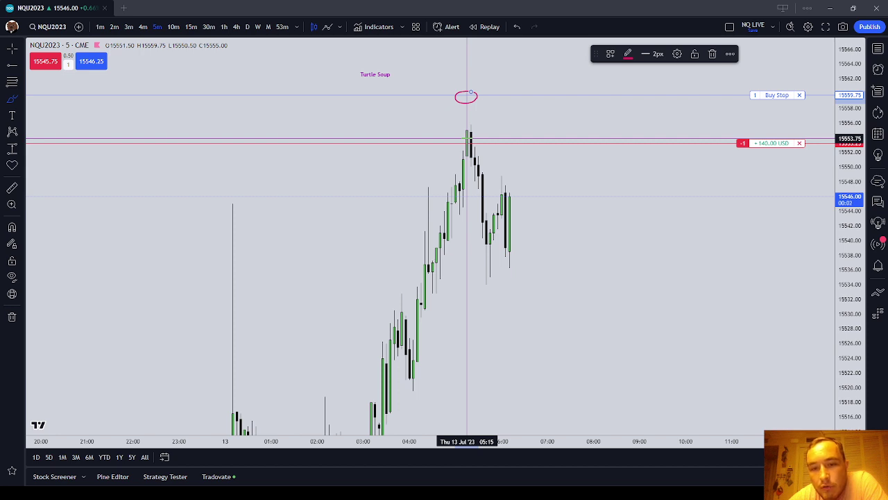
drag(466, 138, 475, 143)
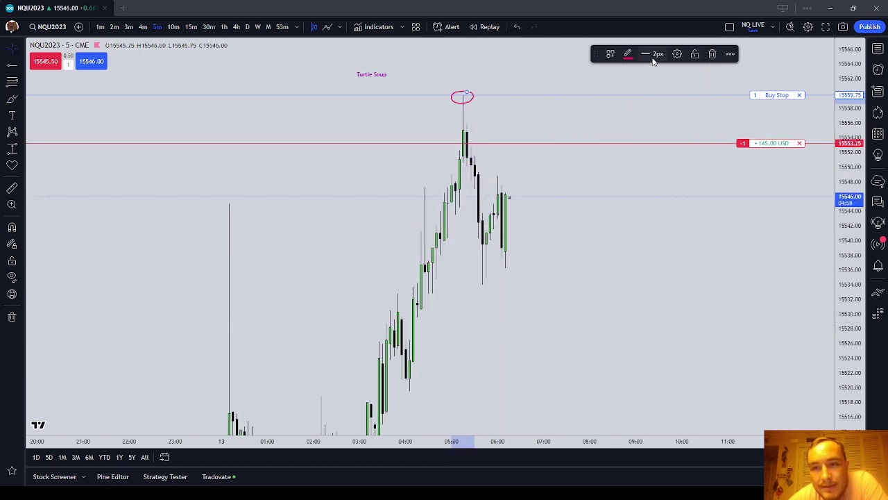
Step: Draw a cyan rectangle zone around 15544–15547 over the pullback candles and widen it
click(20, 116)
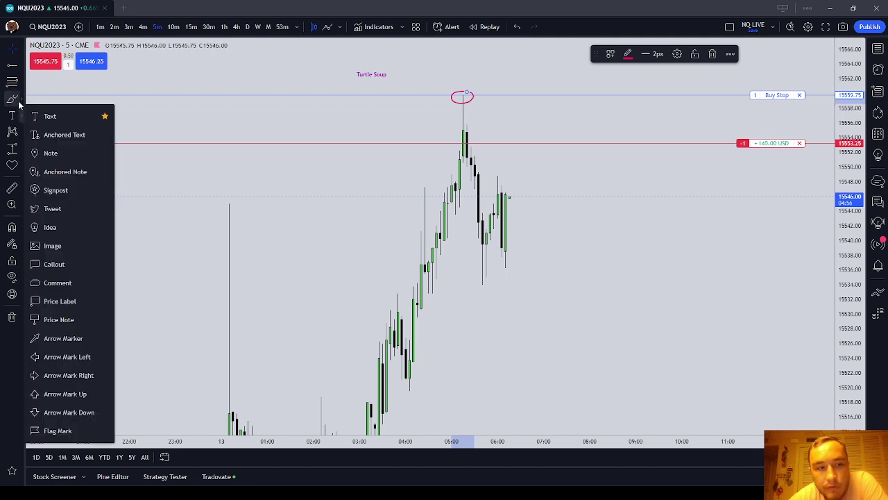
click(20, 103)
click(58, 137)
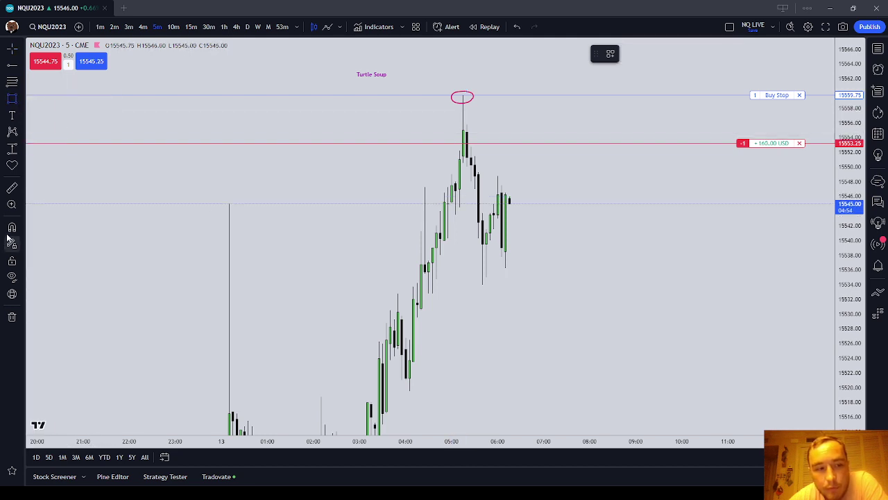
drag(475, 189, 486, 229)
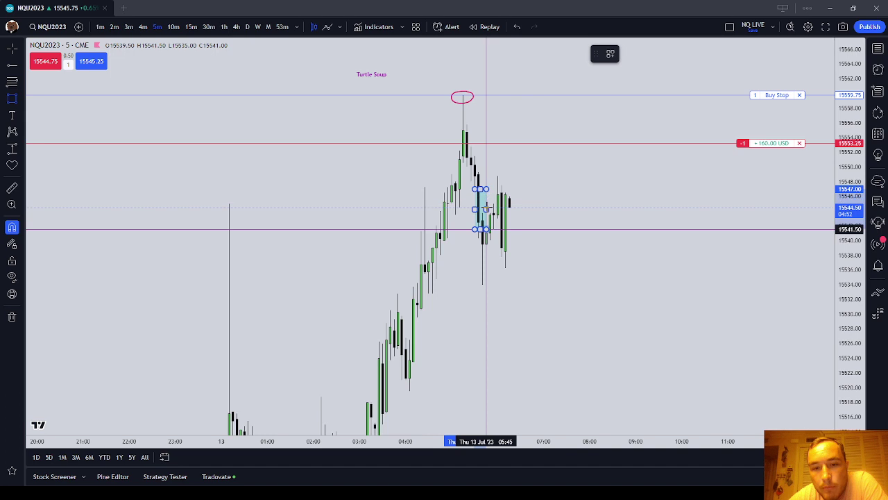
right_click(575, 203)
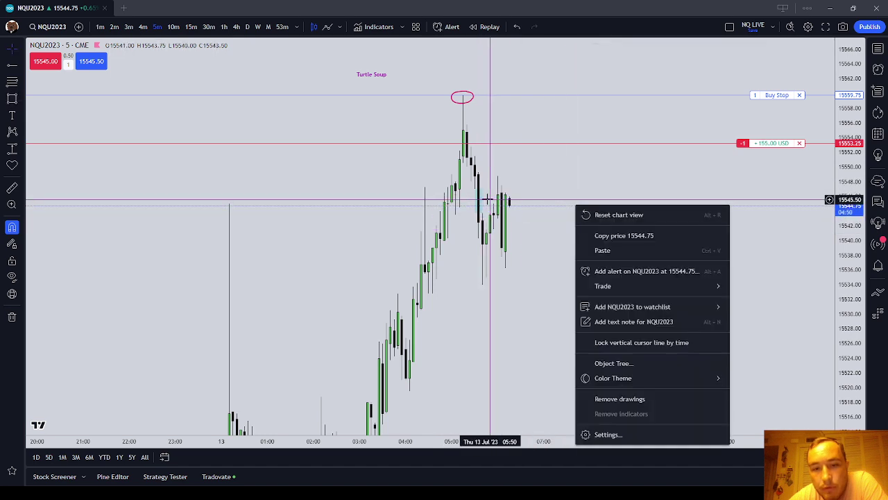
drag(484, 201, 581, 202)
drag(476, 201, 418, 202)
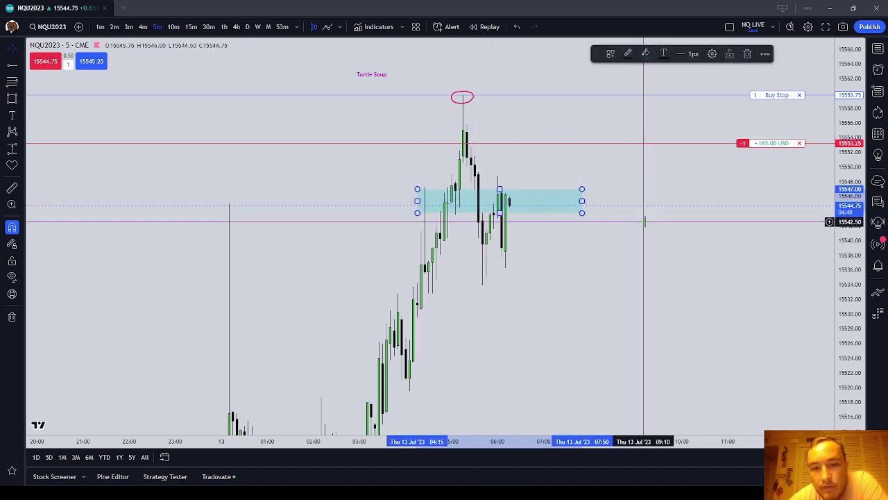
click(510, 237)
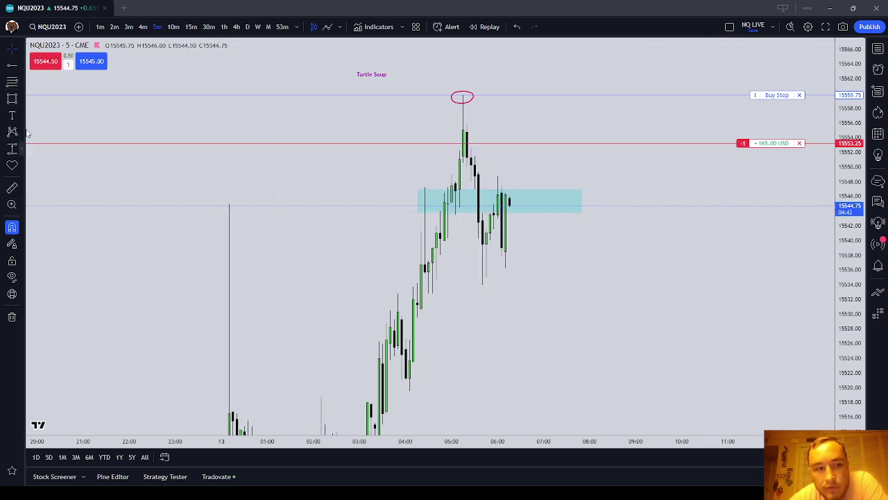
Step: Scribble a brush loop over the latest candles in the cyan zone, then delete it
click(24, 102)
click(41, 99)
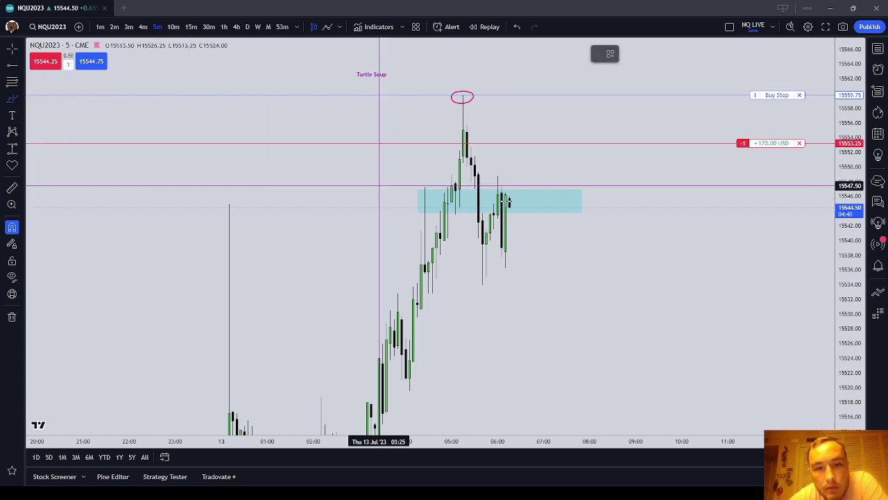
drag(511, 192, 491, 189)
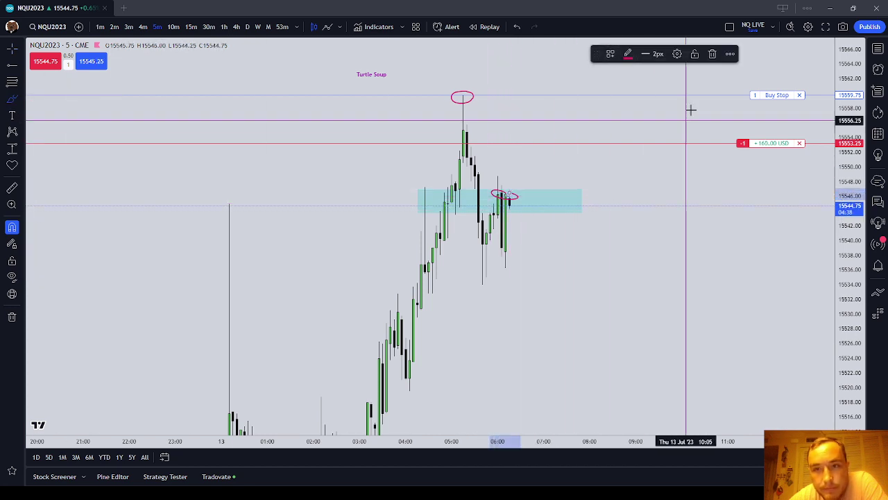
click(712, 53)
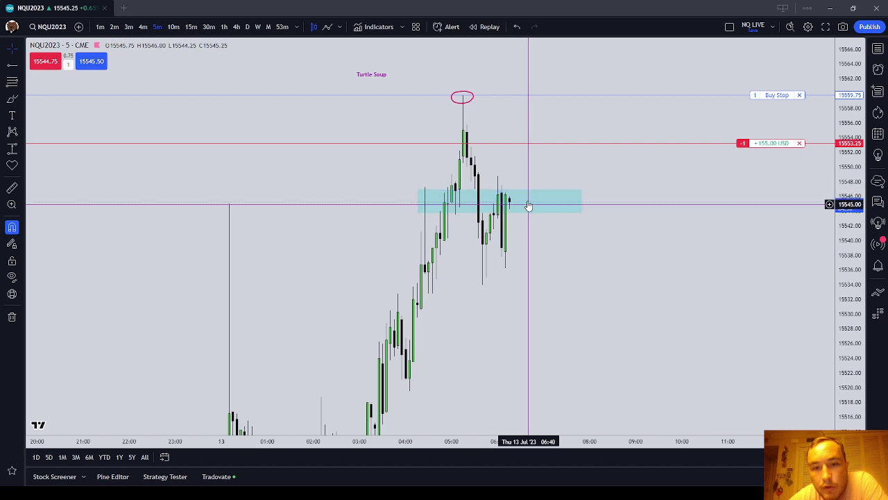
scroll(684, 242, down, 2)
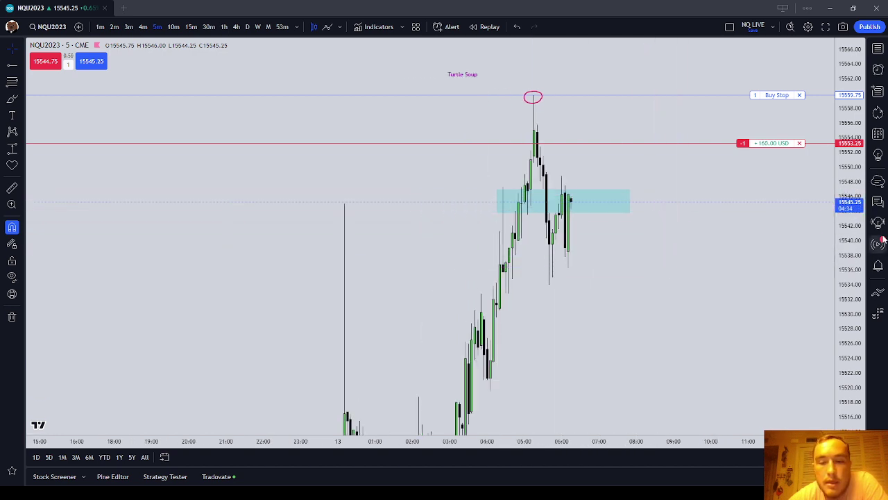
scroll(695, 252, up, 2)
scroll(294, 182, down, 2)
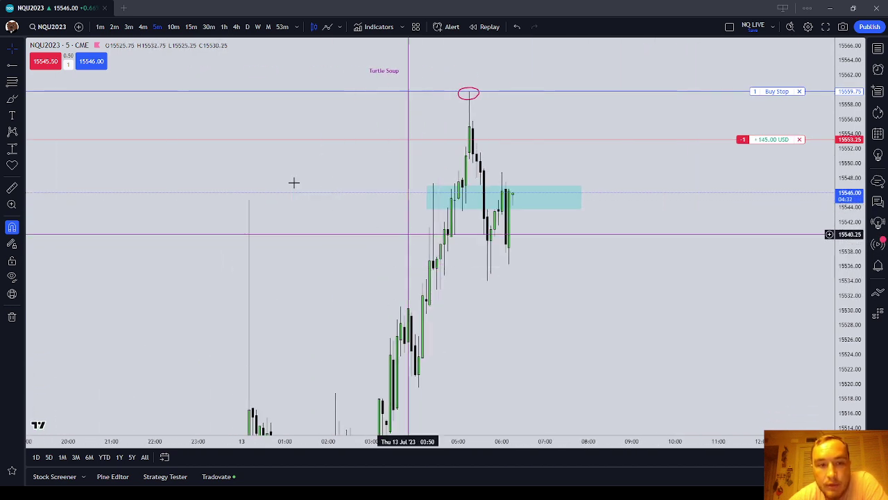
Step: Draw a short red horizontal line at the cyan zone's price level on the left
click(14, 99)
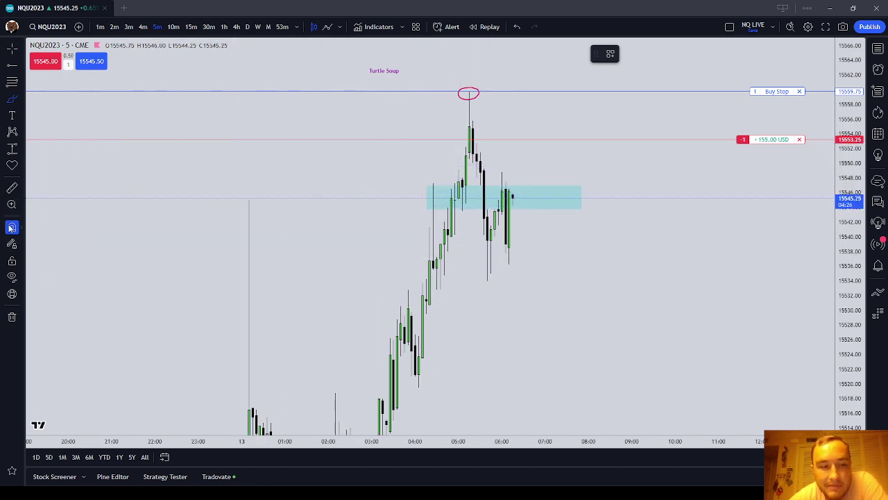
click(235, 200)
click(335, 199)
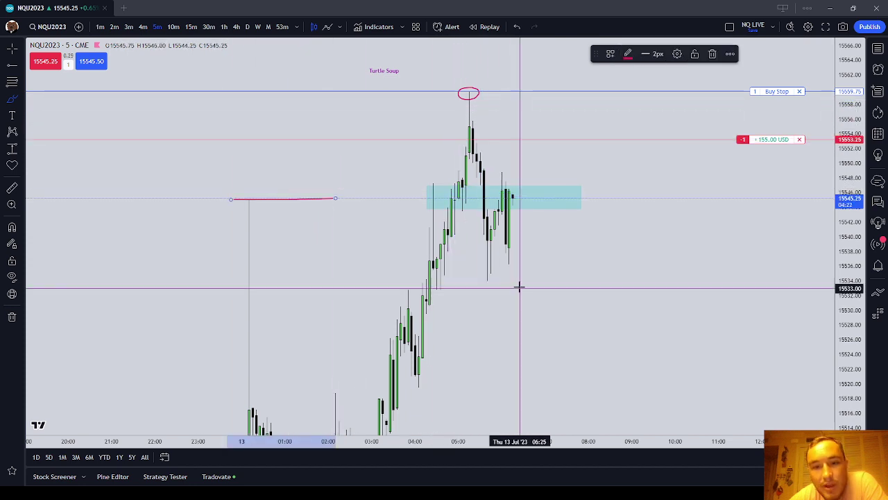
scroll(755, 282, down, 3)
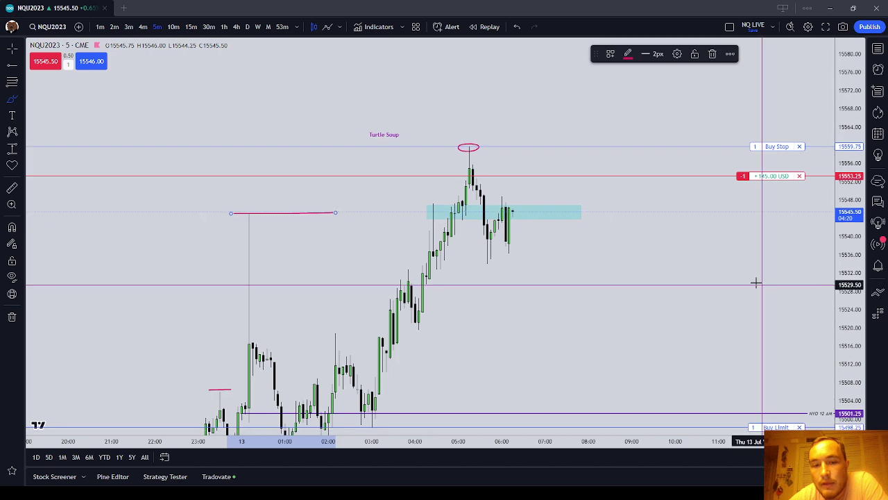
drag(574, 287, 668, 174)
scroll(678, 134, down, 5)
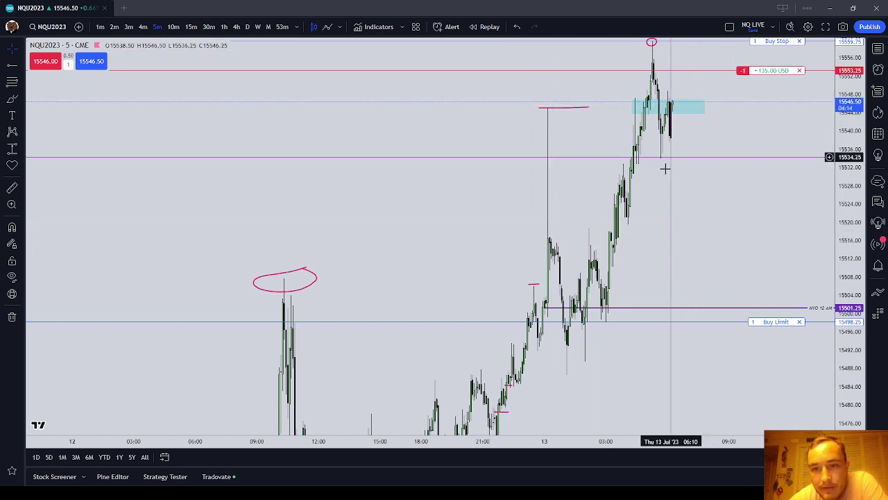
drag(738, 129, 684, 254)
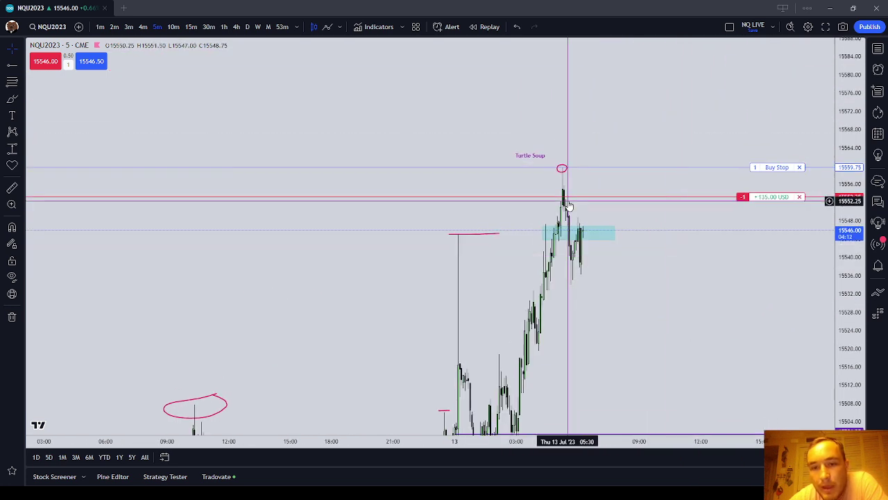
click(12, 99)
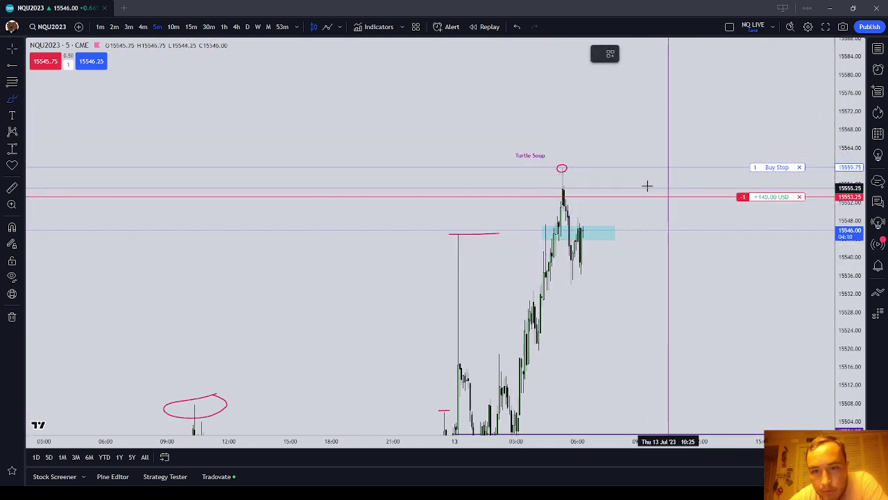
key(alt+v)
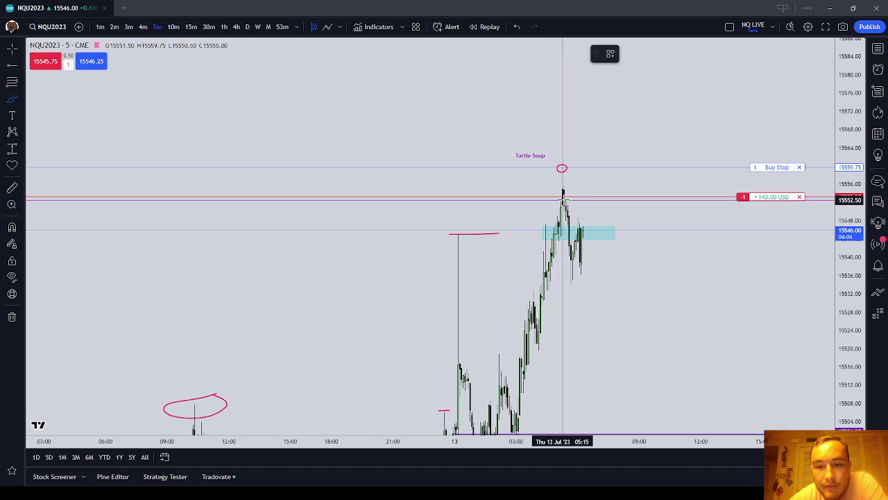
Step: Draw a red ellipse around the candle tops at the 15553.25 short entry level
drag(548, 196, 581, 194)
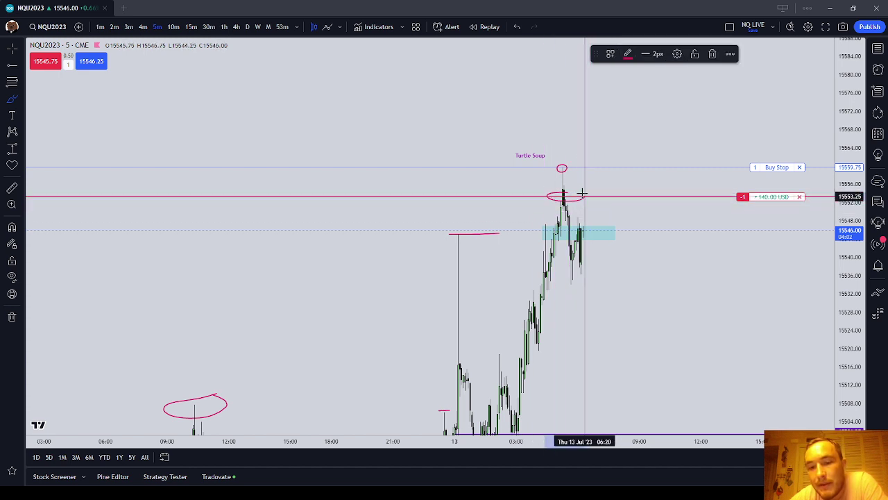
scroll(621, 192, up, 5)
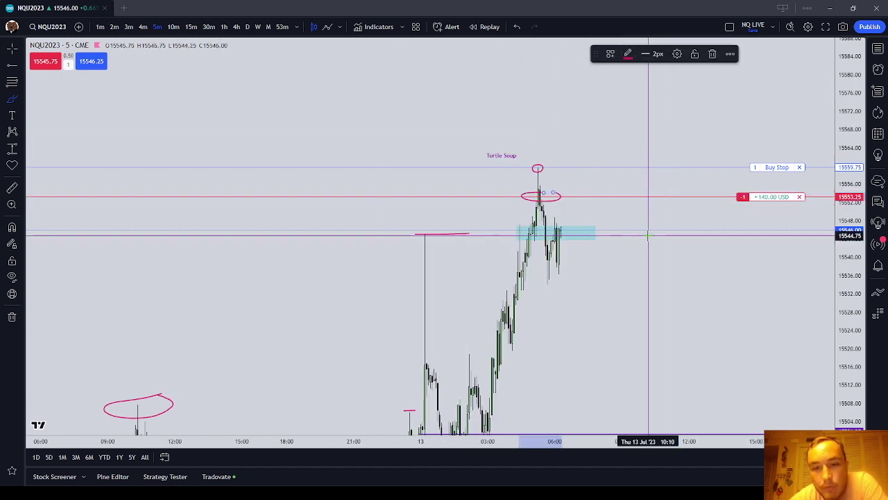
scroll(632, 269, up, 2)
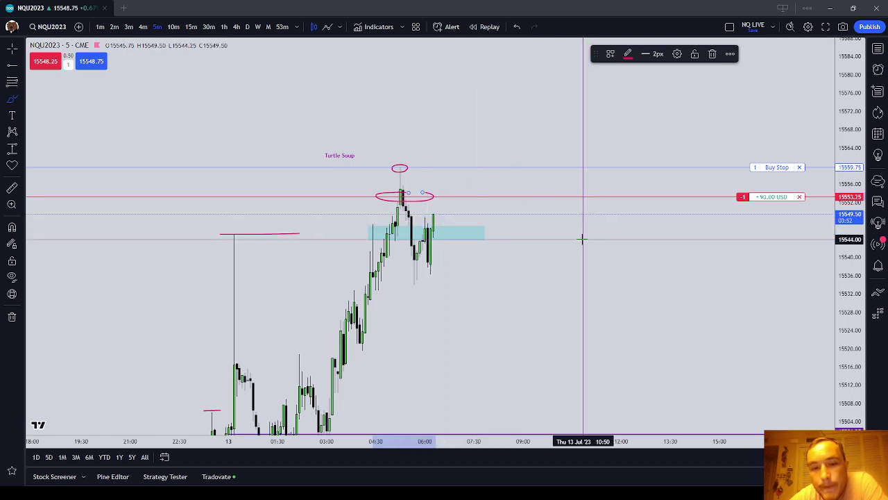
drag(530, 238, 577, 218)
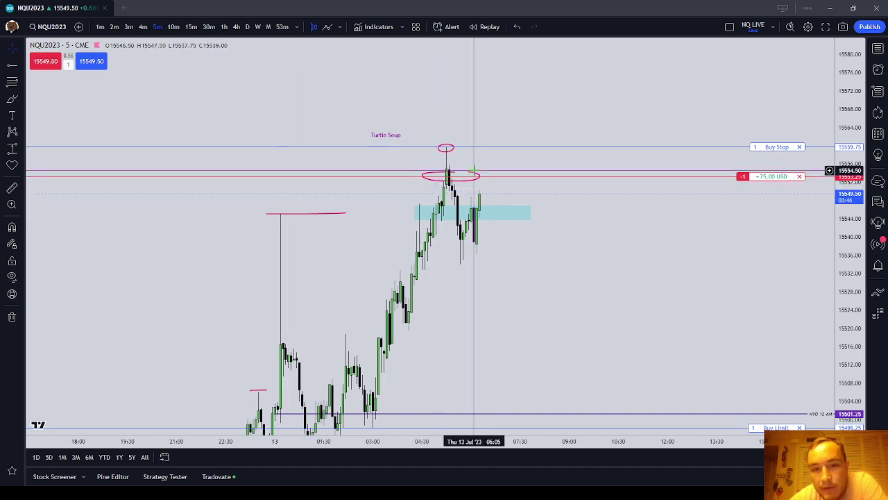
Step: Delete both red ellipses and the short red horizontal line
right_click(472, 170)
click(465, 174)
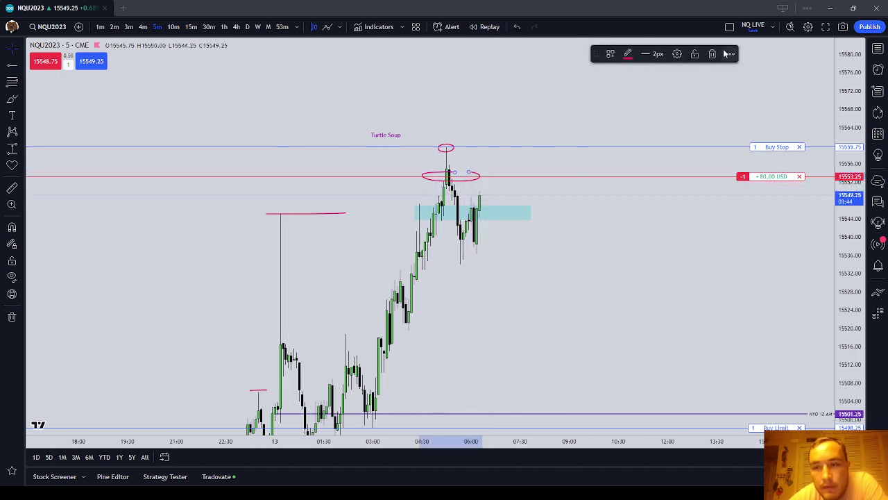
key(Delete)
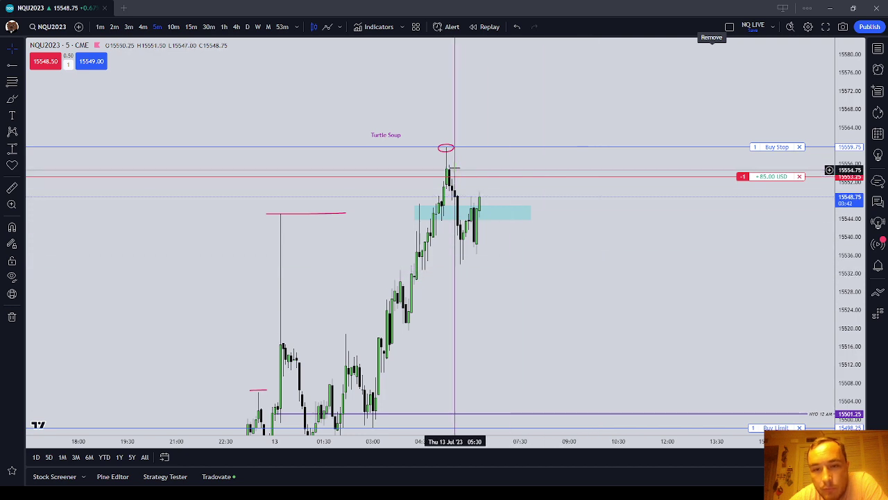
click(447, 149)
key(Delete)
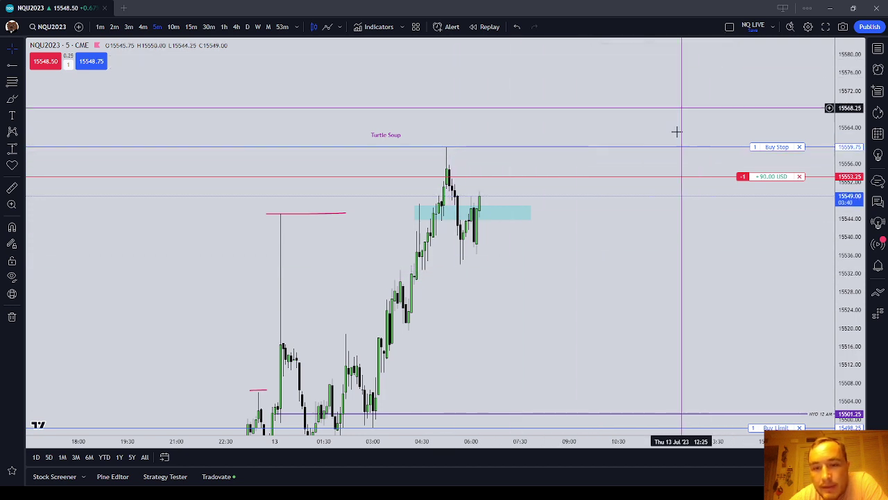
drag(675, 133, 708, 224)
click(367, 180)
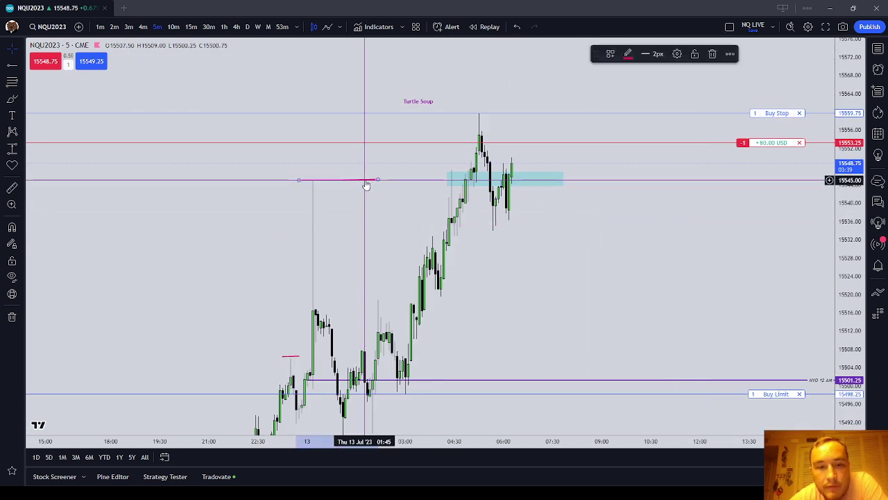
click(717, 53)
Step: Brush a small red circle around the top of the Turtle Soup high near 15559
scroll(671, 130, down, 2)
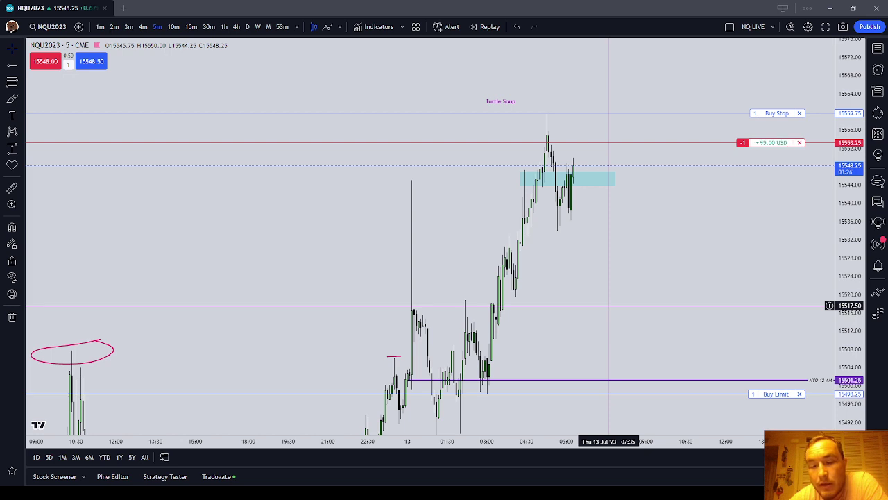
click(11, 100)
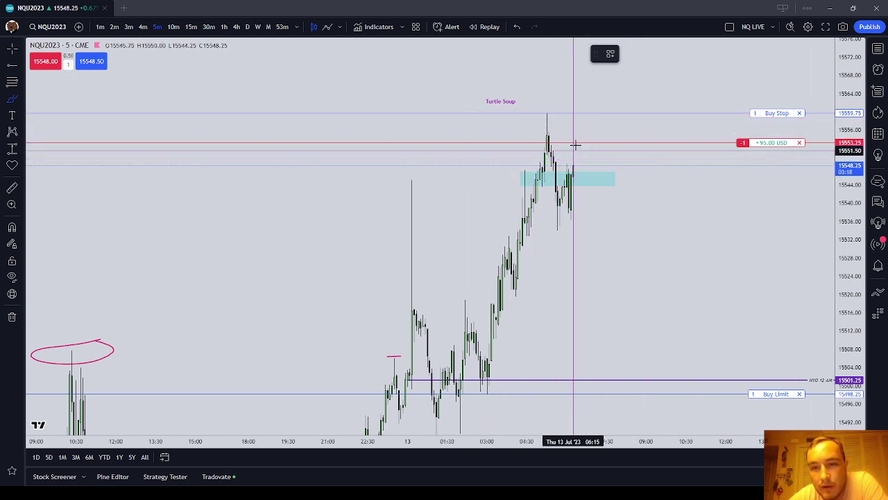
mouse_move(551, 115)
mouse_down()
mouse_move(536, 117)
mouse_move(555, 114)
mouse_up()
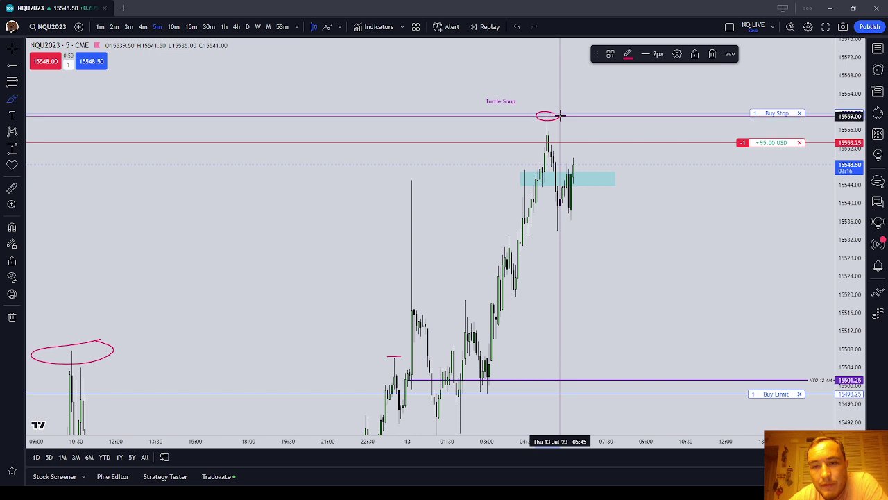